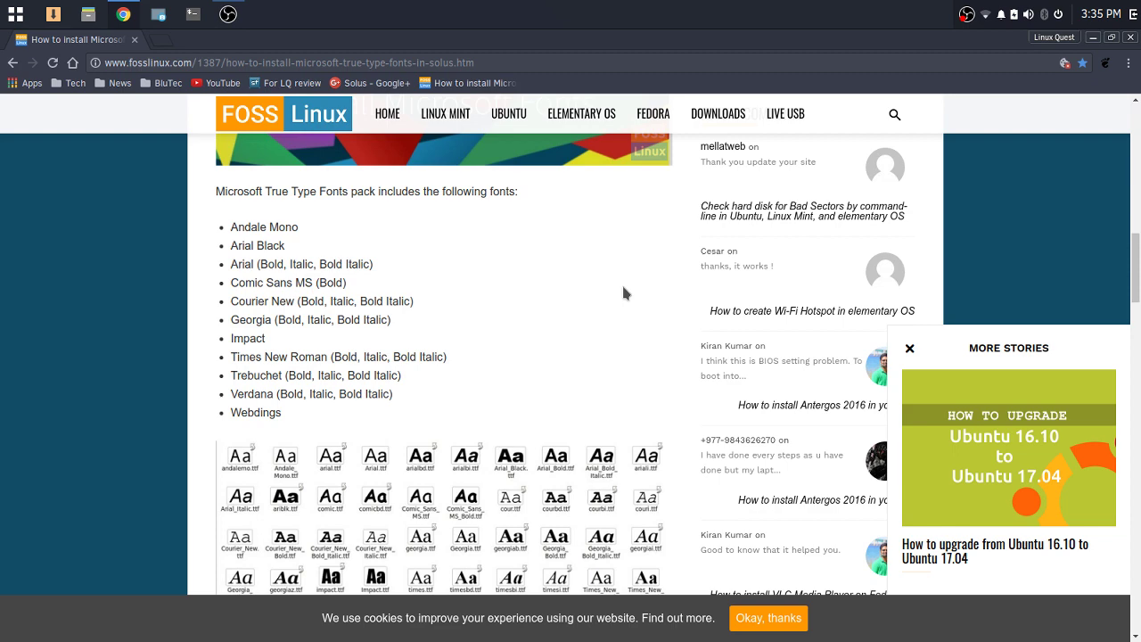
Scroll the FOSS Linux article past the font list to the Solus installation steps
scroll(623, 292, down, 8)
Copy the article's eopkg command into Terminal and run it to build the mscorefonts package
drag(225, 327, 672, 326)
triple_click(671, 327)
right_click(649, 326)
click(675, 337)
click(193, 14)
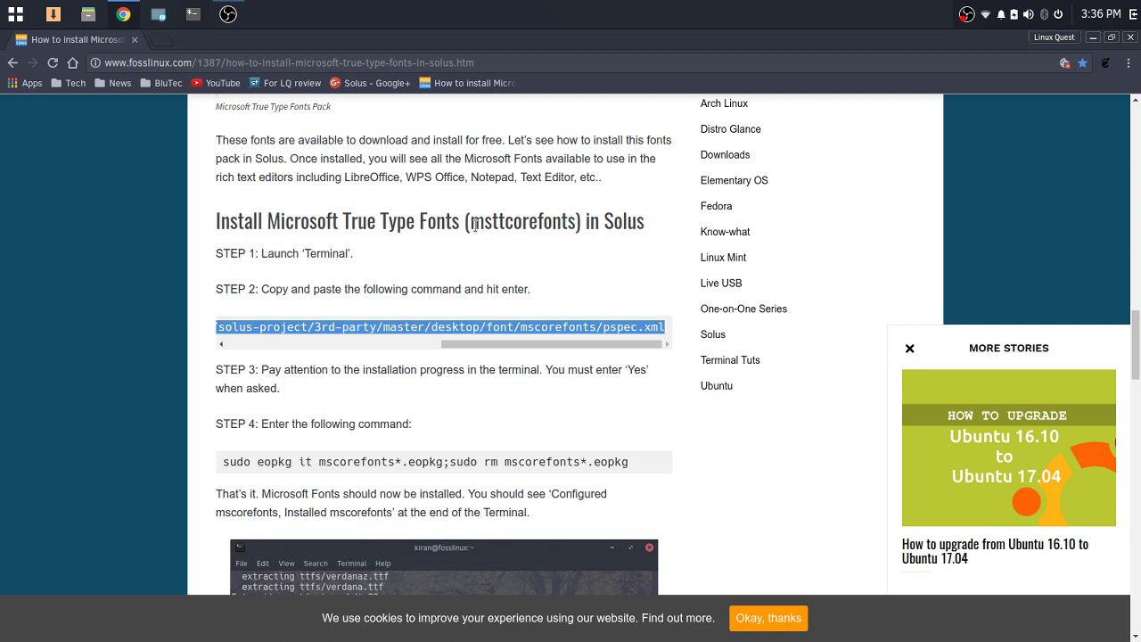
right_click(142, 112)
click(200, 189)
key(Return)
key(Return)
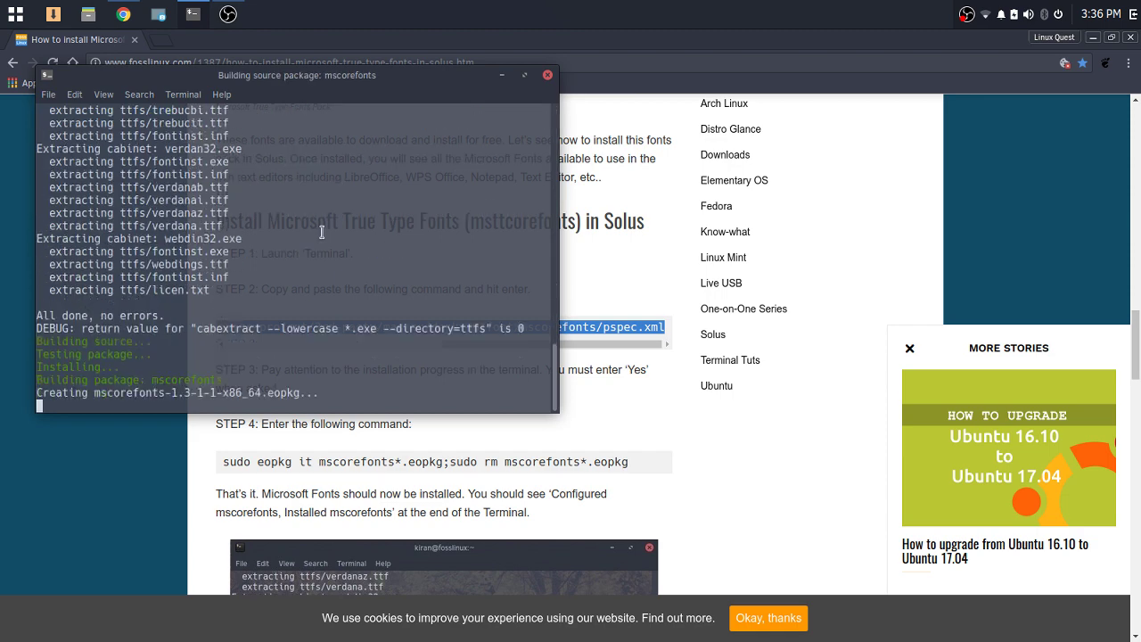
Copy 'sudo eopkg it mscorefonts*.eopkg;sudo rm mscorefonts*.eopkg' from the article
click(503, 76)
scroll(504, 318, down, 3)
click(195, 16)
click(501, 75)
triple_click(226, 349)
drag(223, 348, 652, 355)
right_click(544, 341)
click(575, 358)
Paste the command into Terminal and run it to install mscorefonts and delete the eopkg file
click(193, 16)
right_click(142, 405)
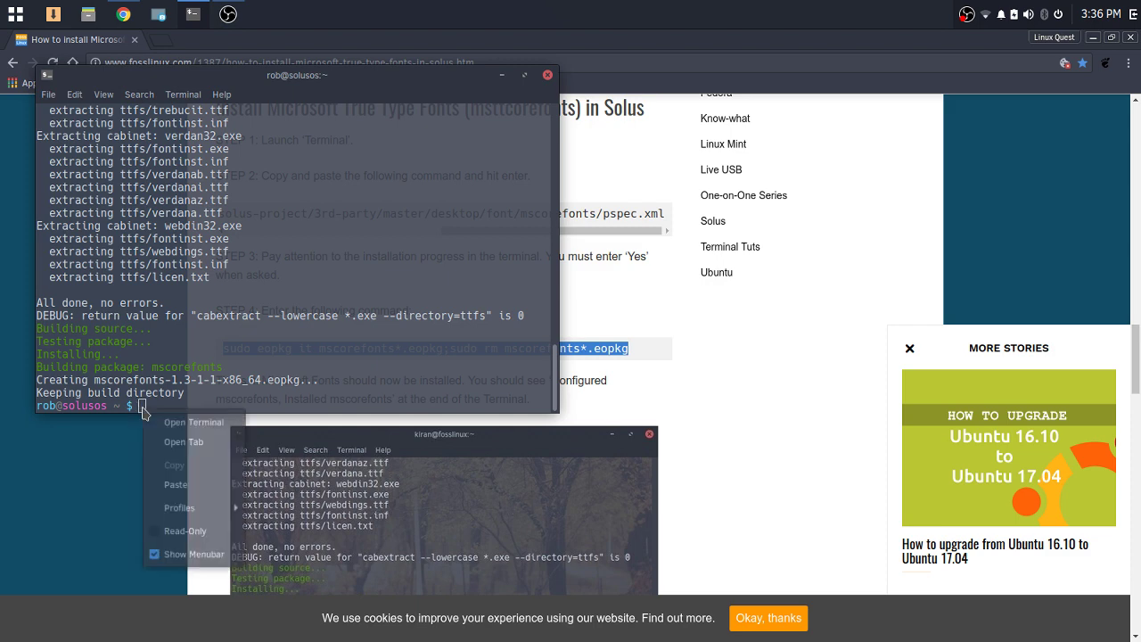
click(185, 483)
key(Return)
Close Terminal and Chrome, then show the Budgie settings view in the Raven sidebar
click(548, 77)
click(1131, 40)
click(1134, 15)
click(1129, 43)
Search the font picker for 'ar' and set the Window Titles font to Arial Bold
click(1095, 337)
click(878, 211)
text(ari)
key(Escape)
click(1087, 334)
key(BackSpace)
scroll(960, 304, down, 3)
scroll(959, 302, up, 1)
scroll(958, 300, down, 1)
click(872, 290)
click(865, 324)
click(1095, 177)
Set the Interface font to Arial Regular in the Pick a Font list
click(1085, 360)
scroll(920, 273, down, 2)
scroll(923, 275, up, 4)
scroll(922, 276, up, 1)
scroll(923, 275, up, 1)
click(883, 253)
scroll(925, 271, up, 2)
scroll(925, 271, up, 3)
click(862, 271)
click(1096, 178)
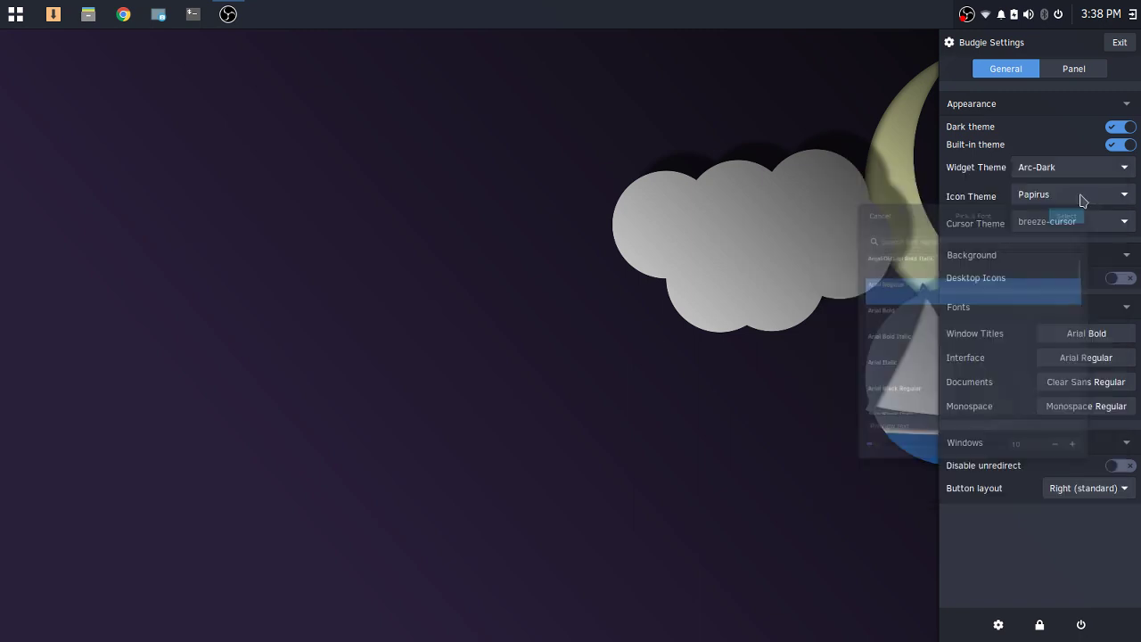